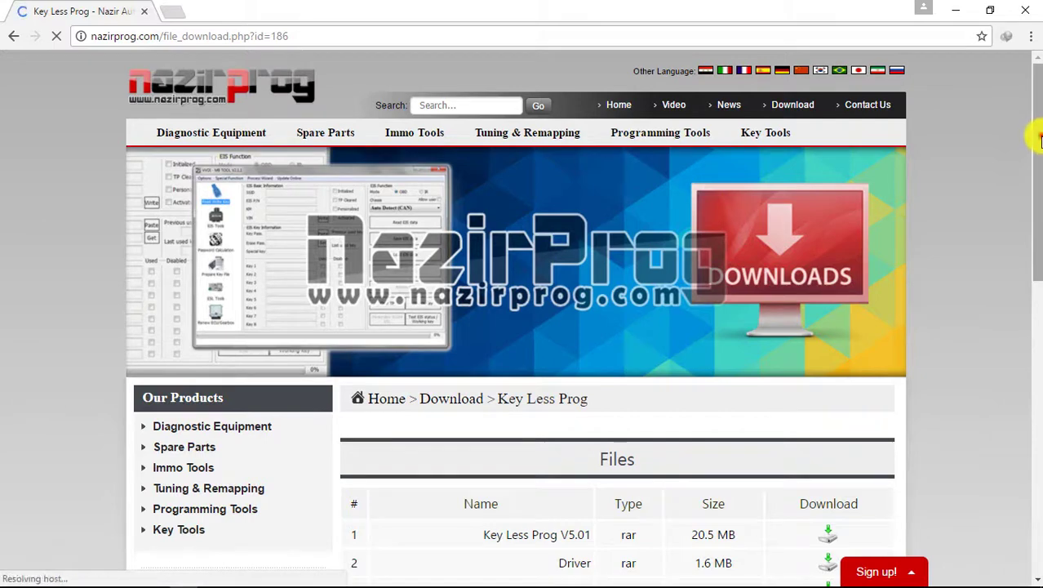
Open the Key Less Prog V5.01 download link in a new tab and download Key_Less_Prog_V5.01.rar through the browser
left_click_drag(1034, 128, 1035, 247)
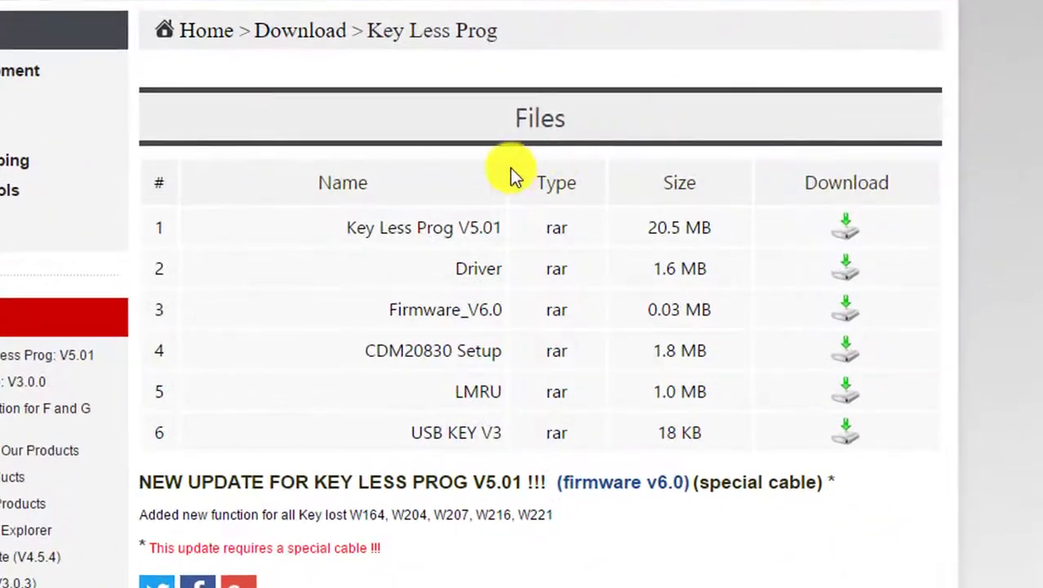
right_click(408, 233)
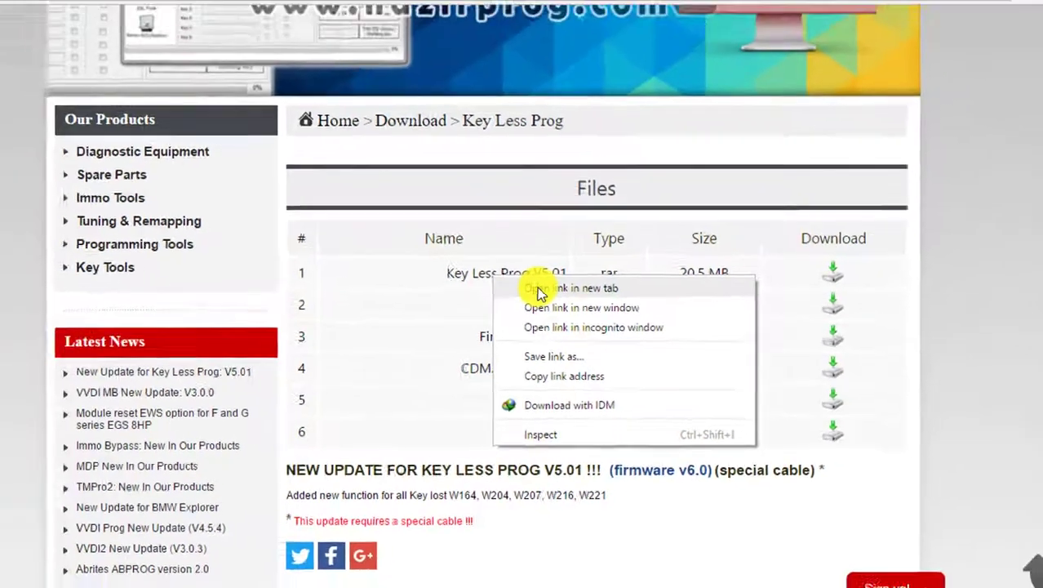
left_click(463, 246)
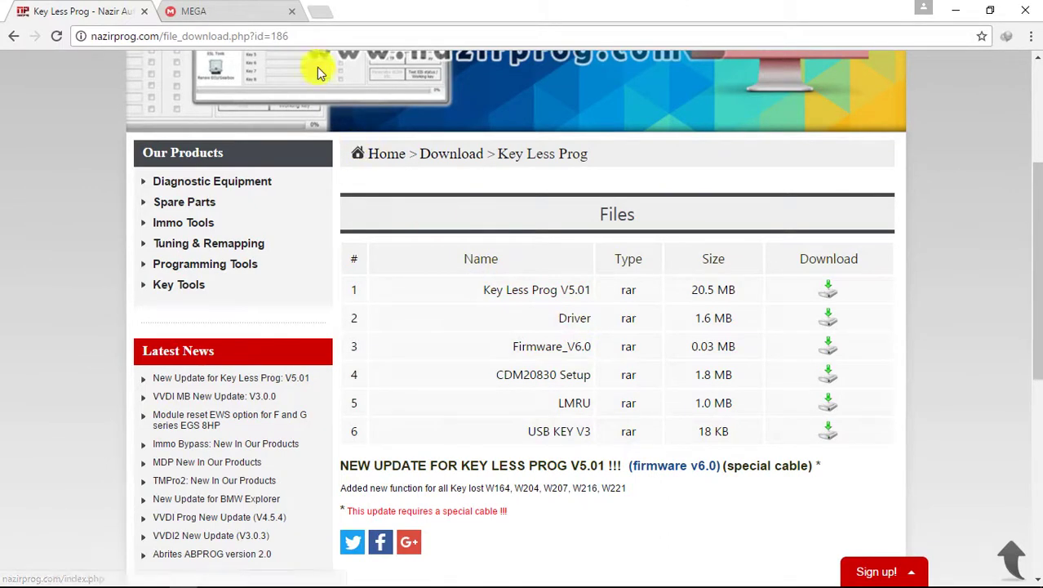
left_click(249, 9)
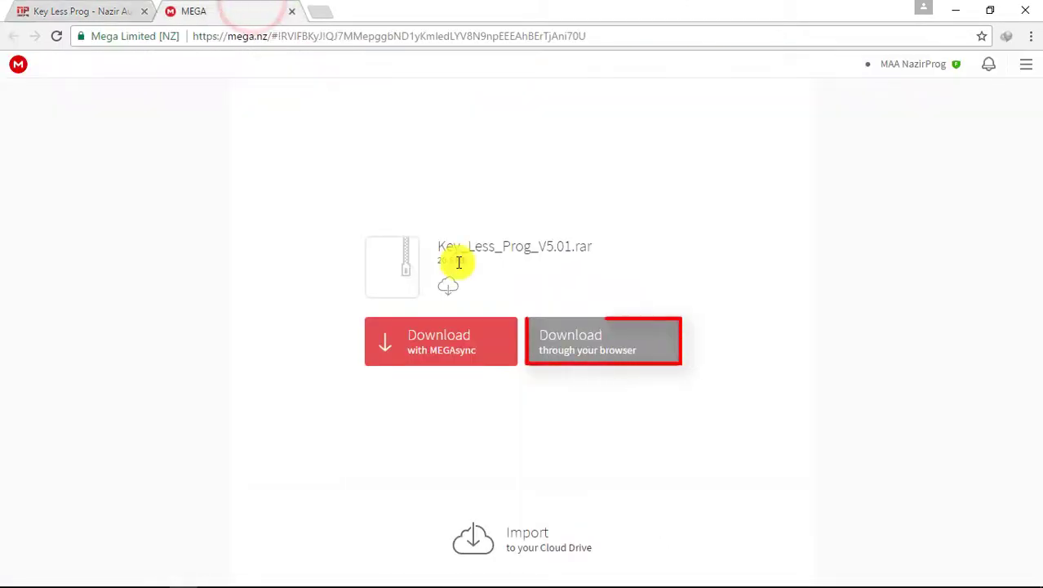
left_click(570, 336)
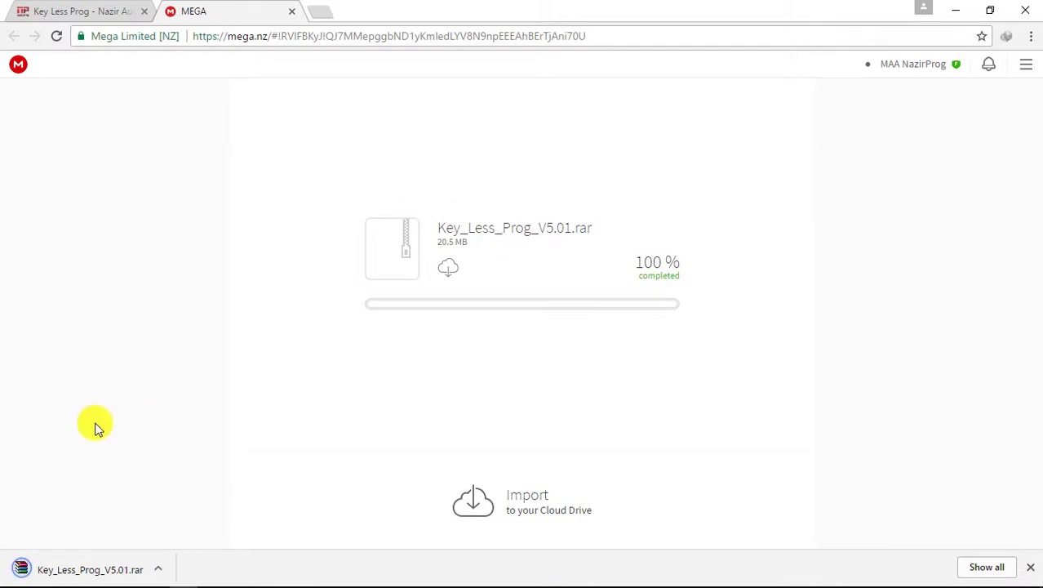
Show the downloaded Key_Less_Prog_V5.01.rar in its folder and move the archive to the desktop
left_click(159, 568)
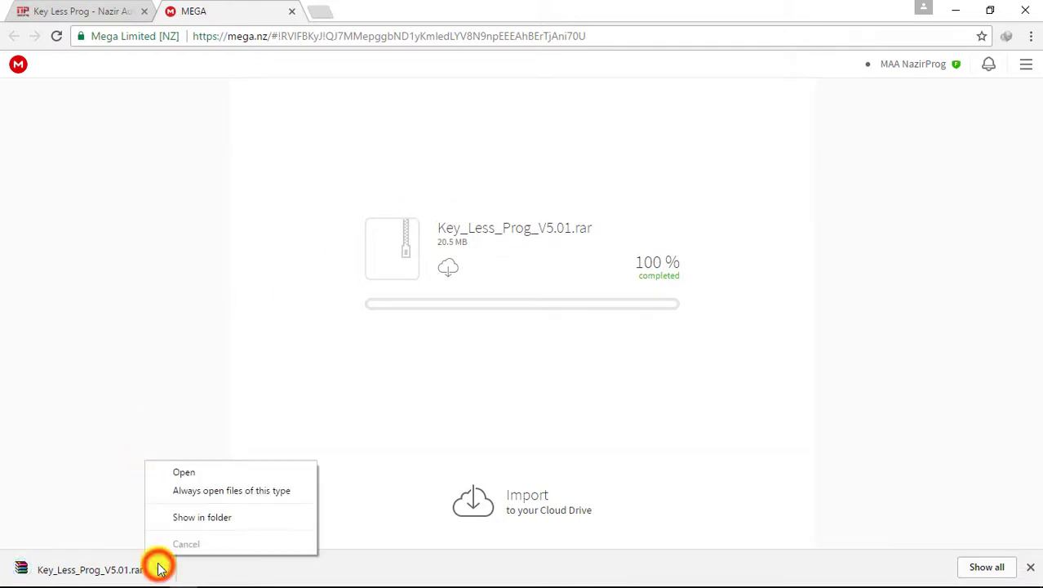
left_click(201, 518)
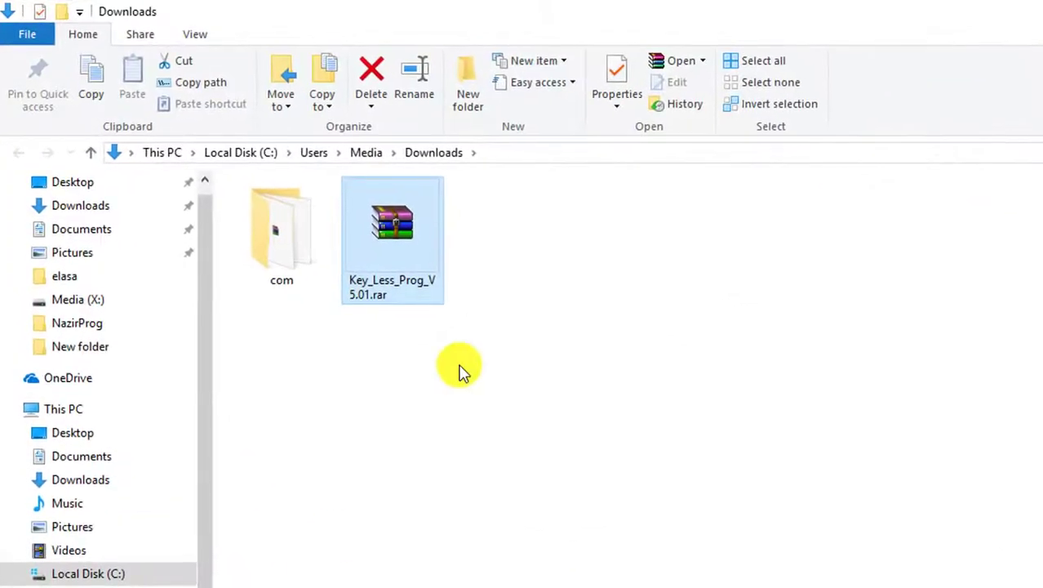
double_click(388, 233)
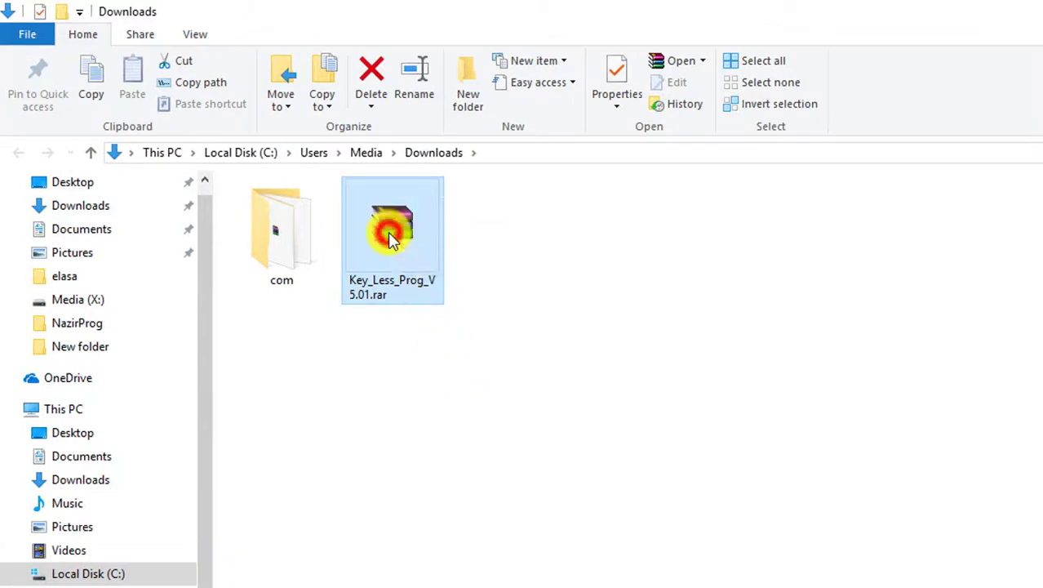
right_click(388, 232)
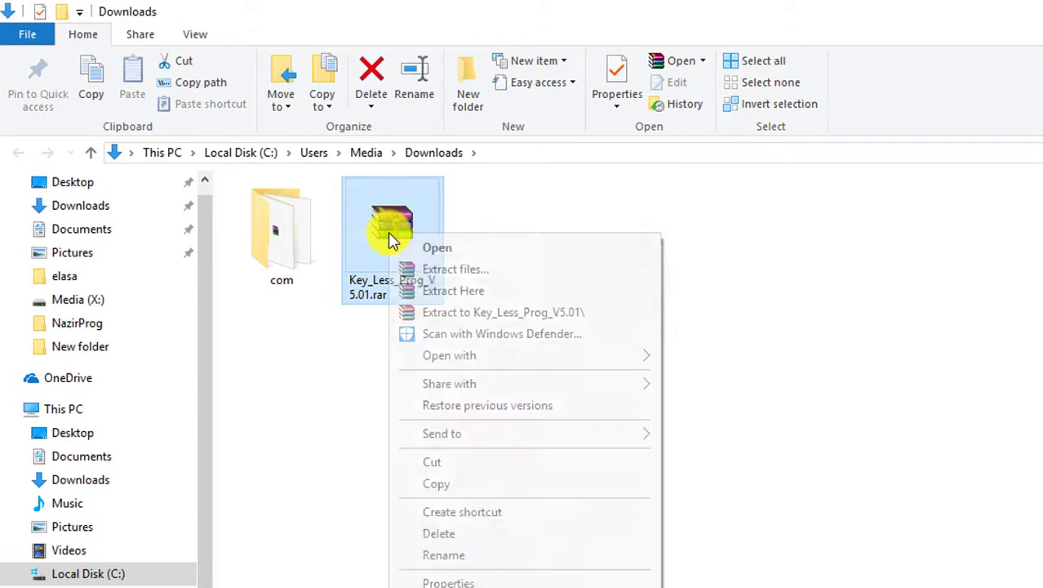
left_click(728, 32)
double_click(722, 15)
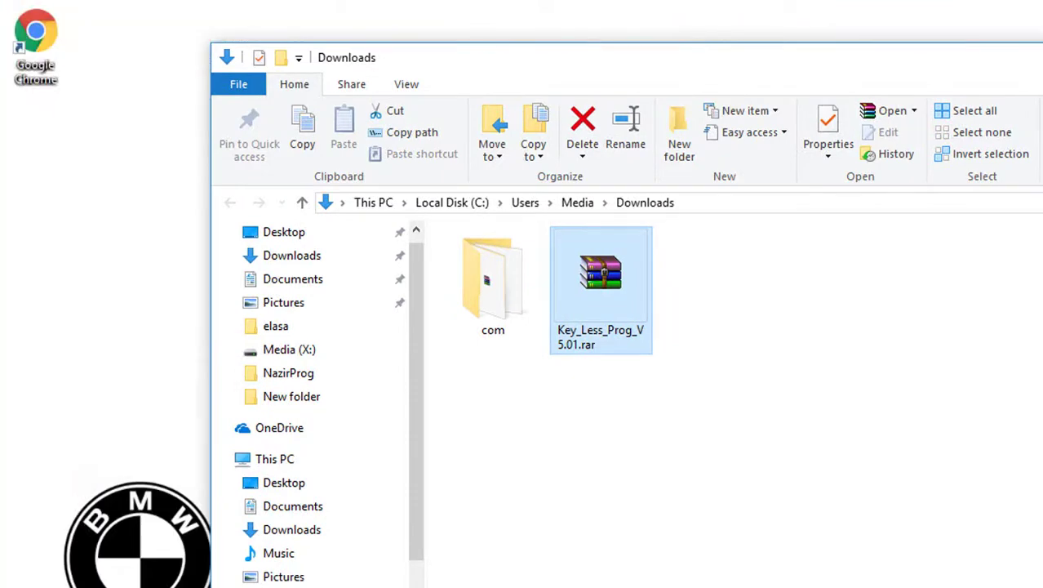
left_click_drag(614, 269, 52, 193)
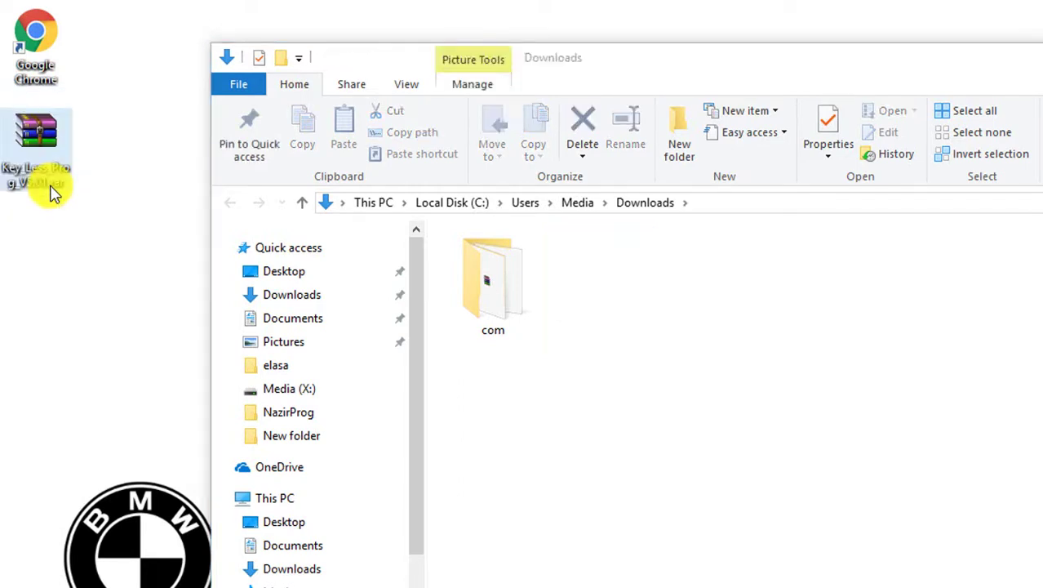
Extract the archive on the desktop into its own Key_Less_Prog_V5.01 folder and open that folder
right_click(55, 149)
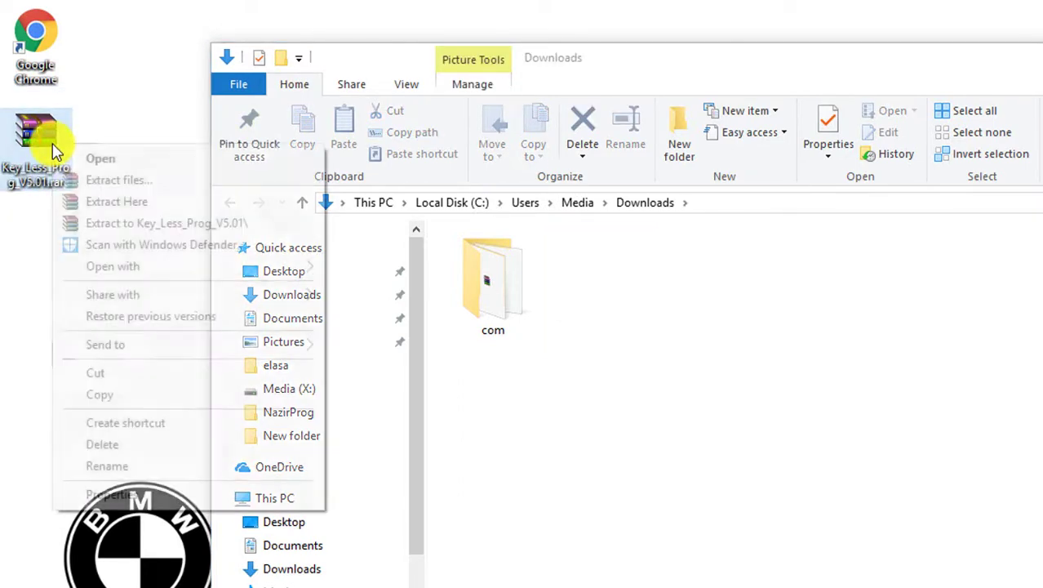
left_click(147, 222)
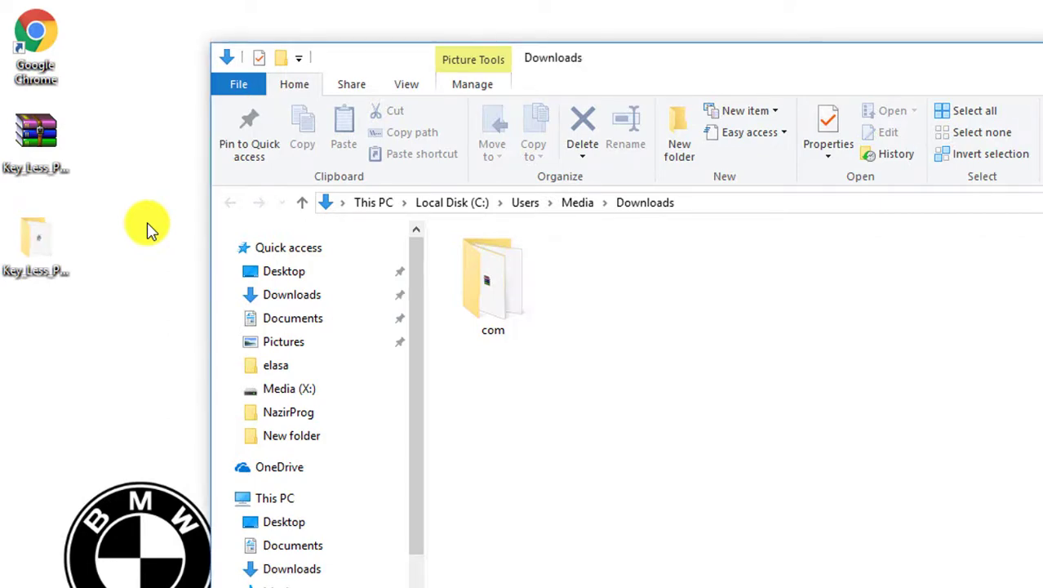
double_click(34, 257)
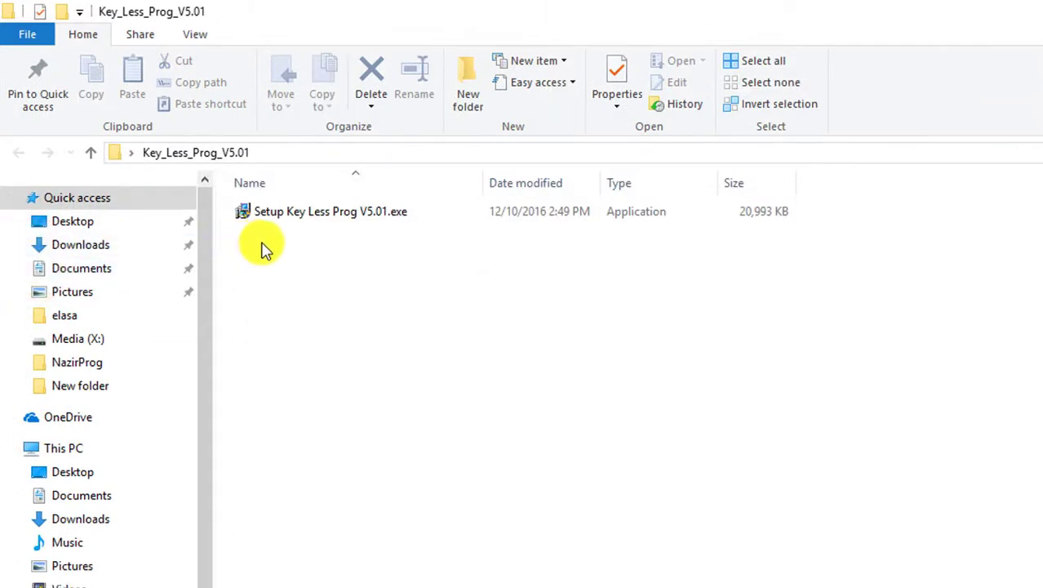
Run Setup Key Less Prog V5.01.exe as administrator and install it with the default destination folder and Key Less Prog Start Menu folder
right_click(295, 217)
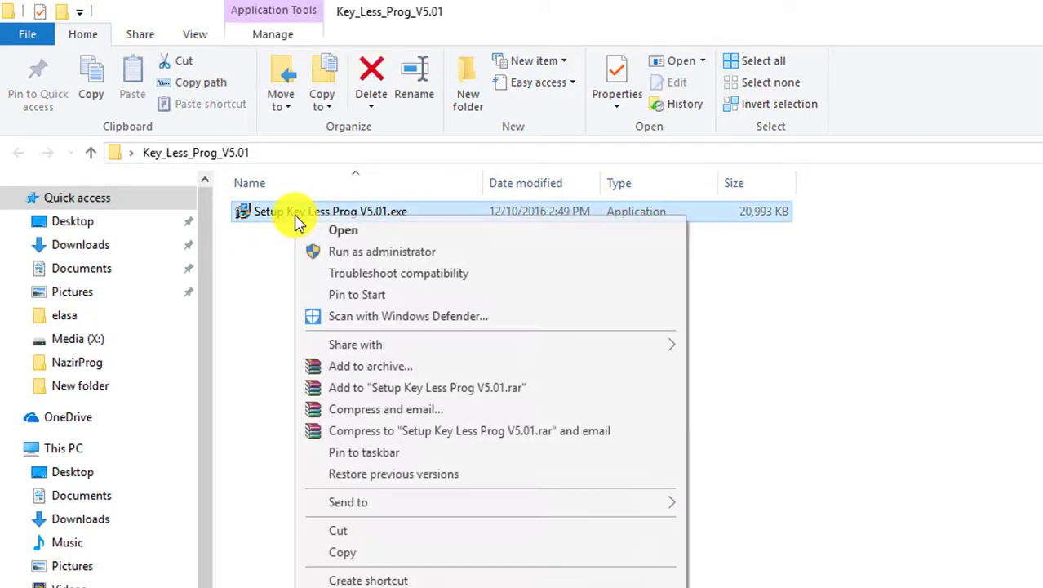
left_click(367, 249)
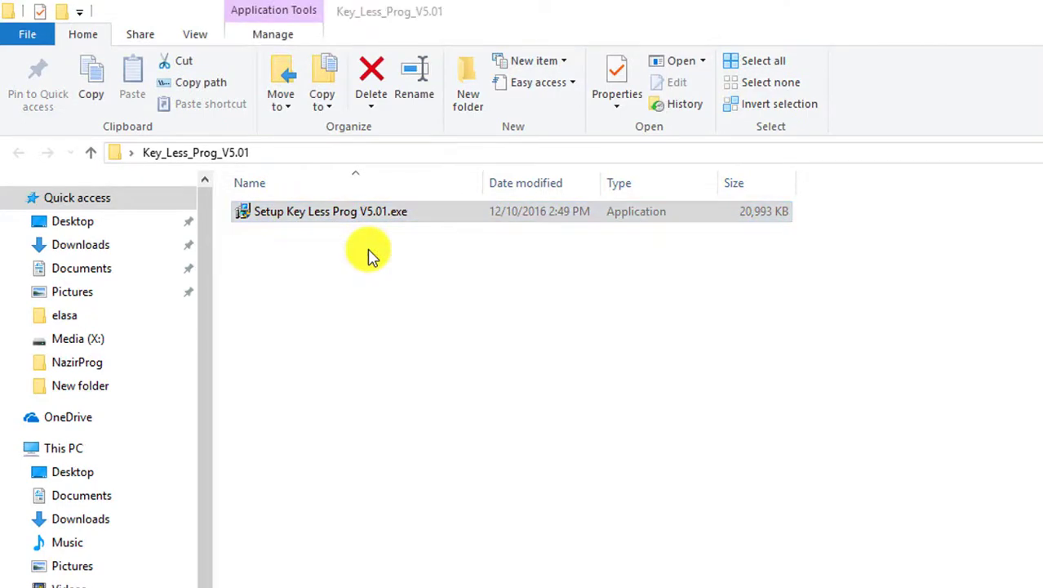
left_click(680, 435)
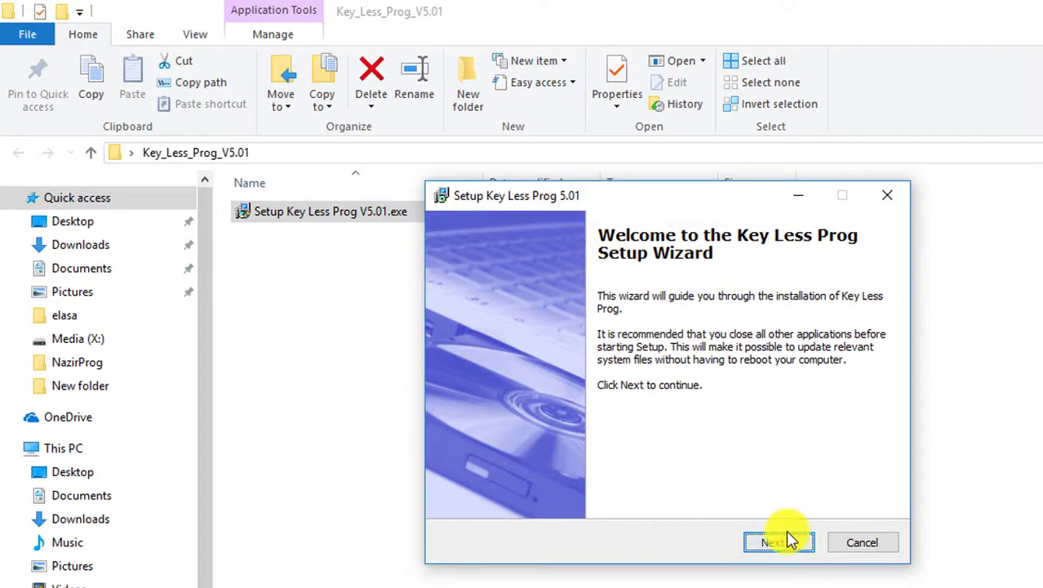
left_click(785, 541)
left_click(787, 545)
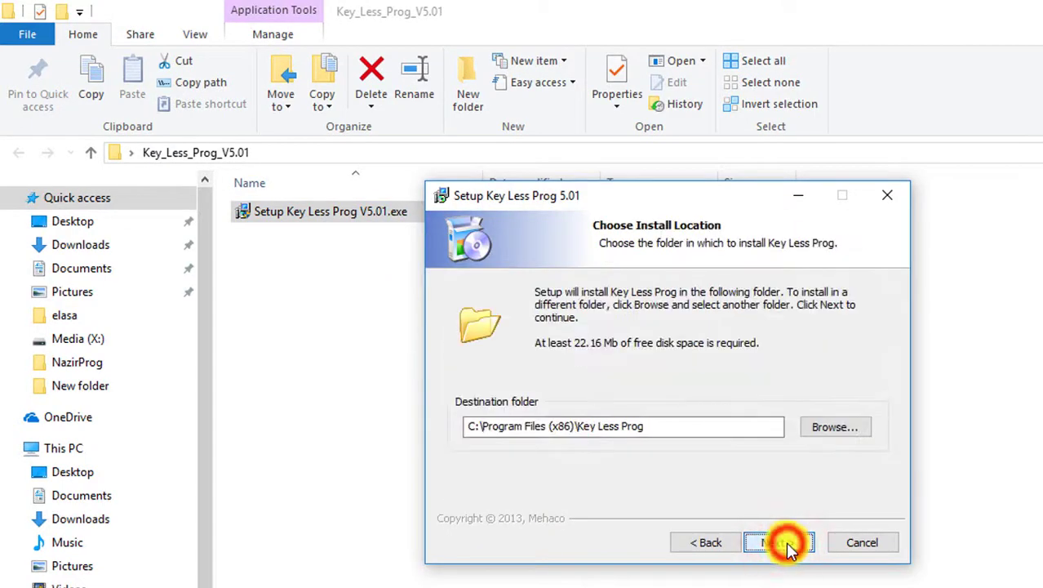
left_click(786, 544)
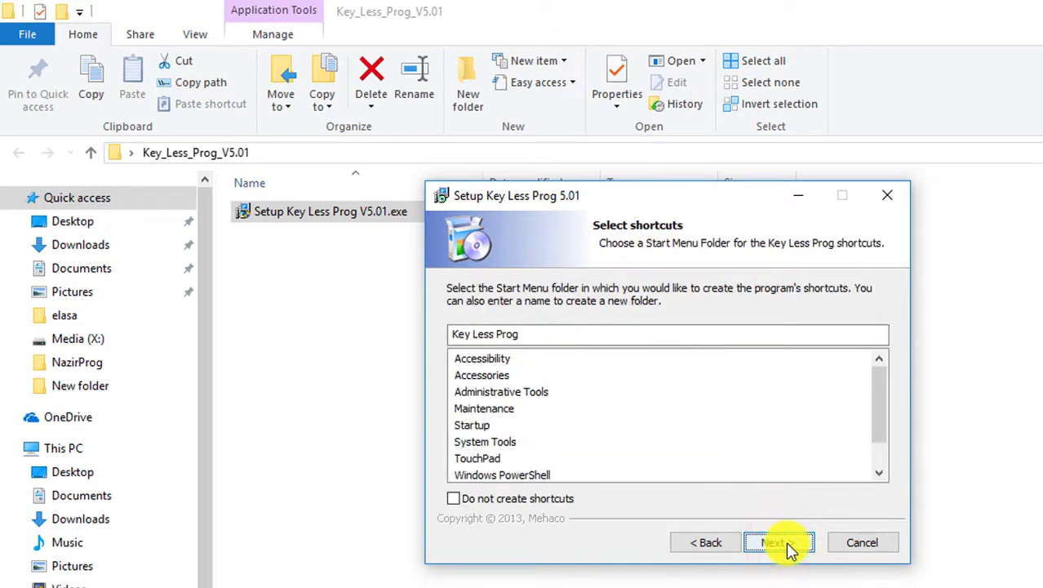
left_click(786, 546)
left_click(786, 545)
left_click(786, 547)
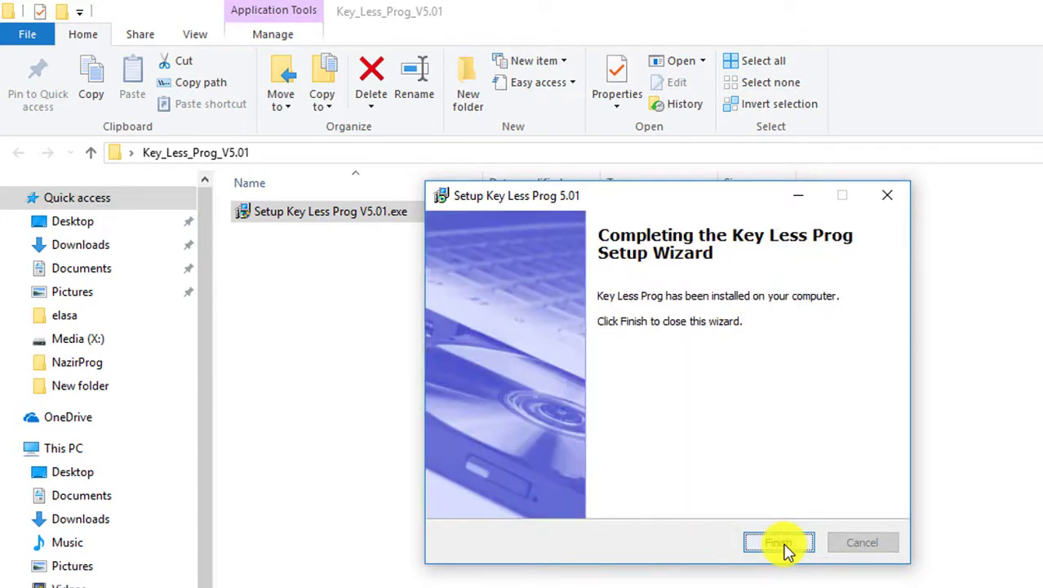
left_click(780, 543)
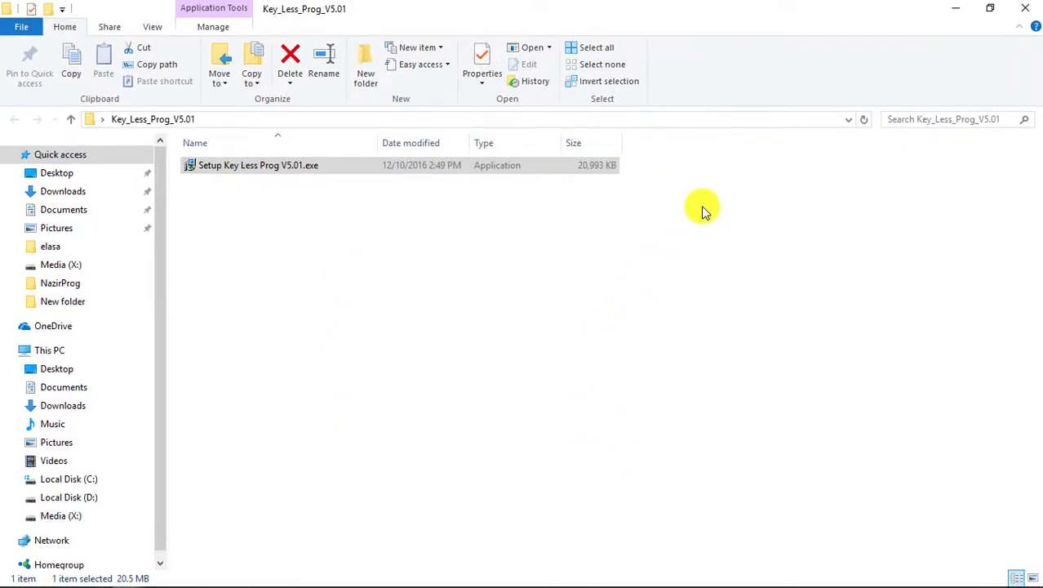
Minimize the folder windows, switch to Chrome and download the Driver file driver_key.rar from the Key Less Prog page through the browser
left_click(959, 10)
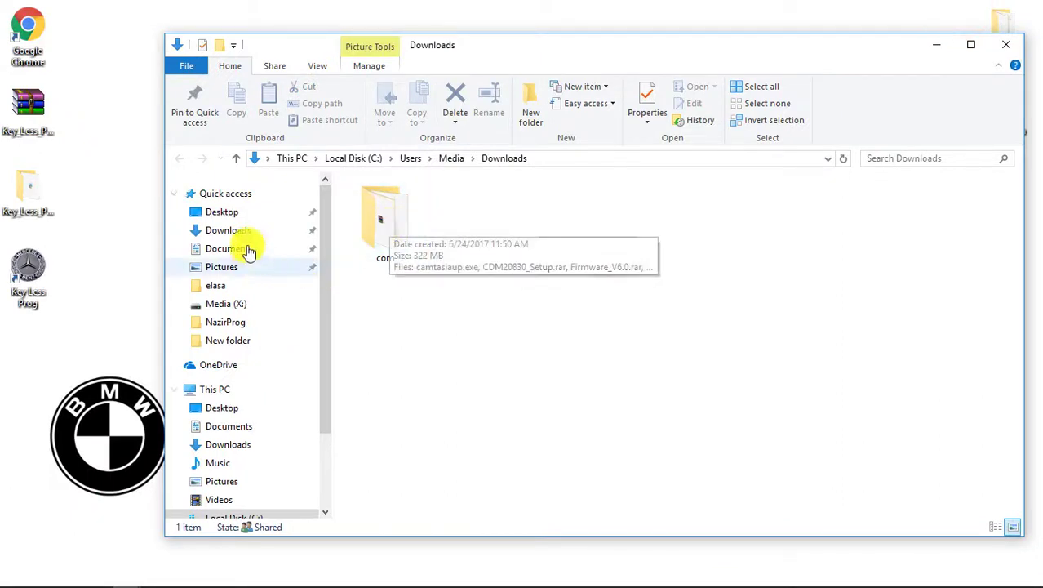
left_click(937, 46)
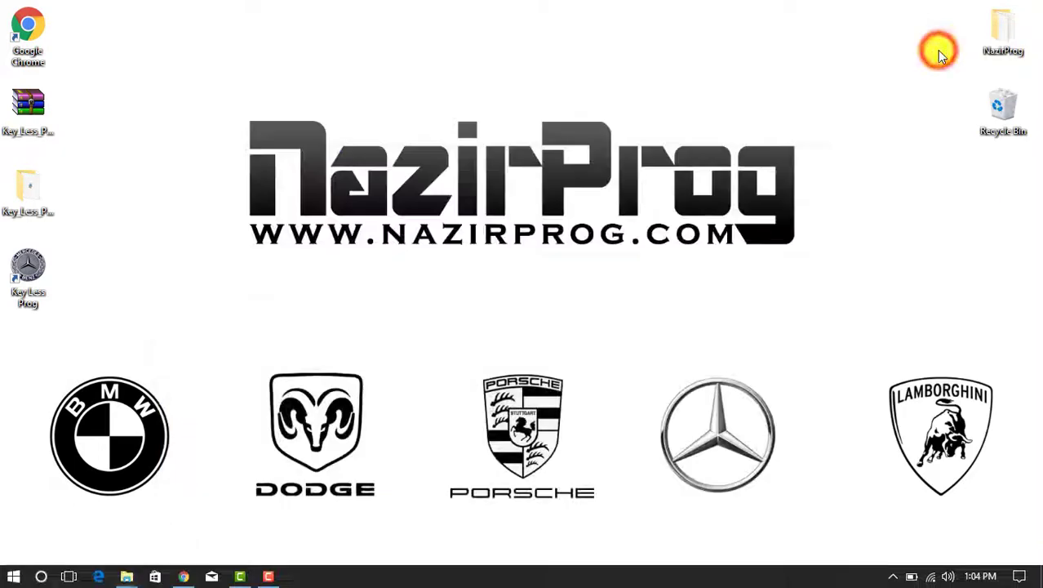
left_click(184, 577)
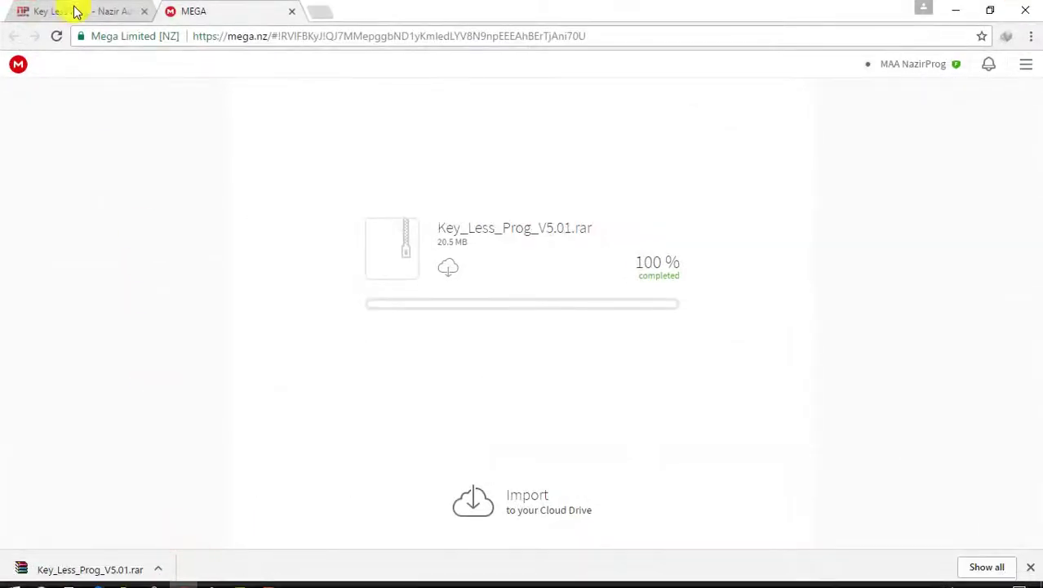
left_click(65, 7)
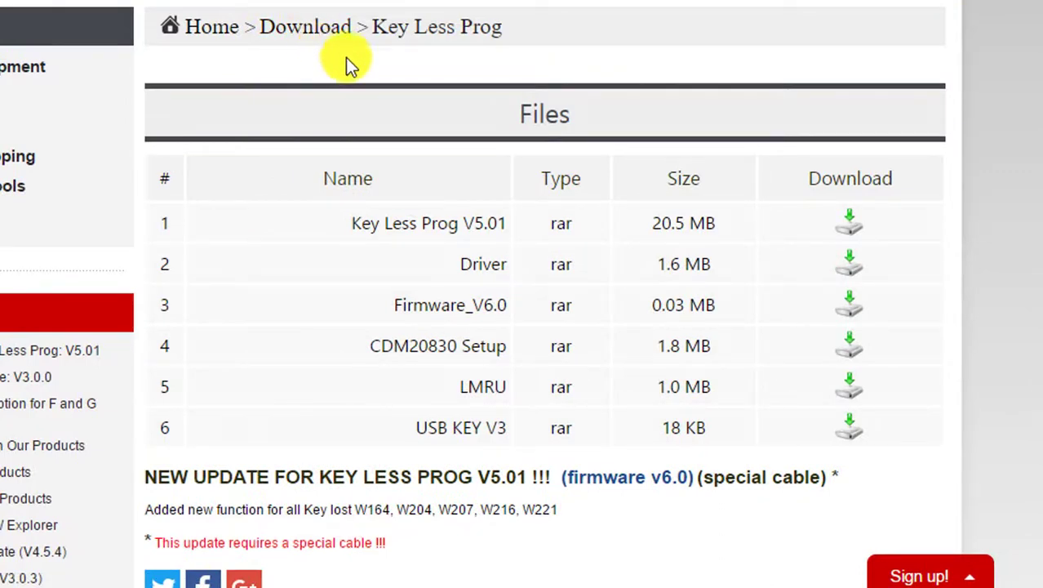
left_click(485, 264)
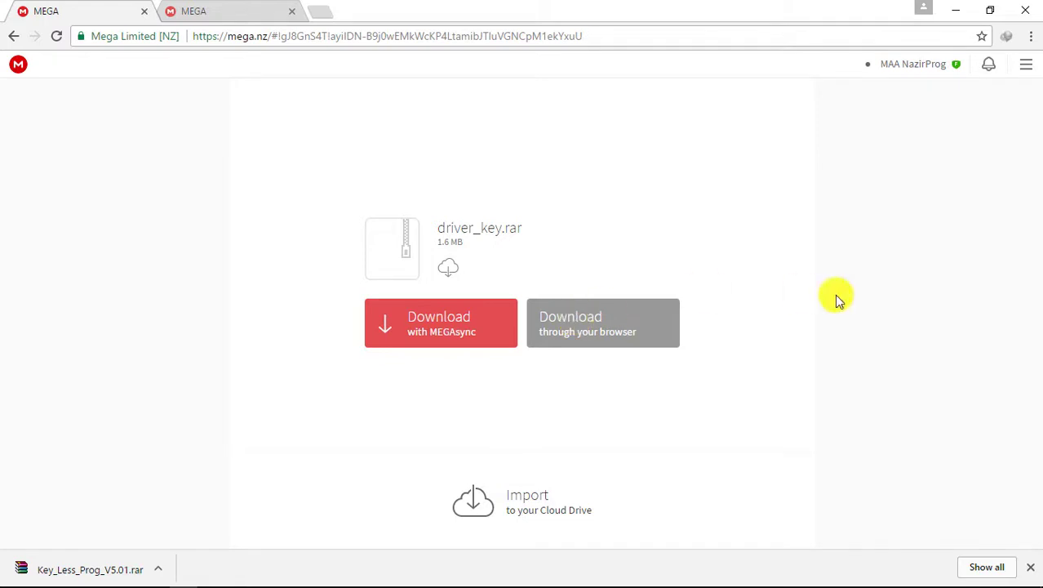
left_click(617, 320)
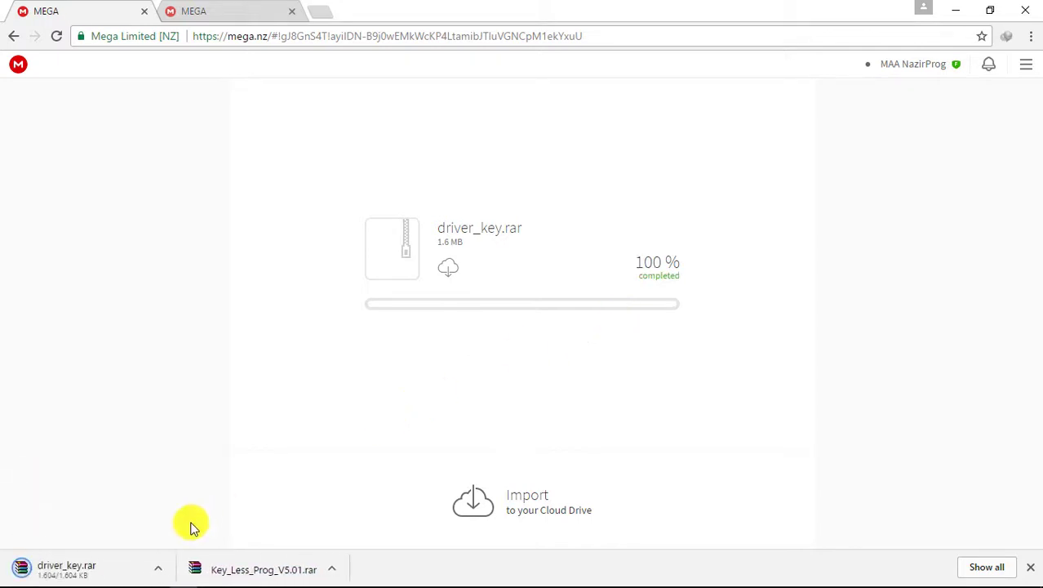
Open the downloaded driver_key.rar in WinRAR and go into its driver_key folder
left_click(158, 566)
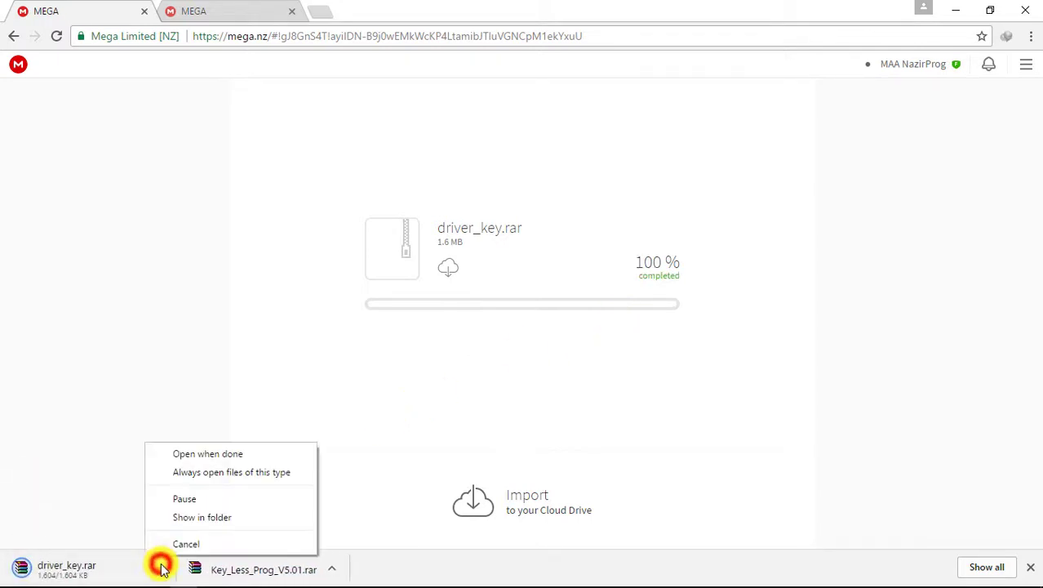
left_click(229, 455)
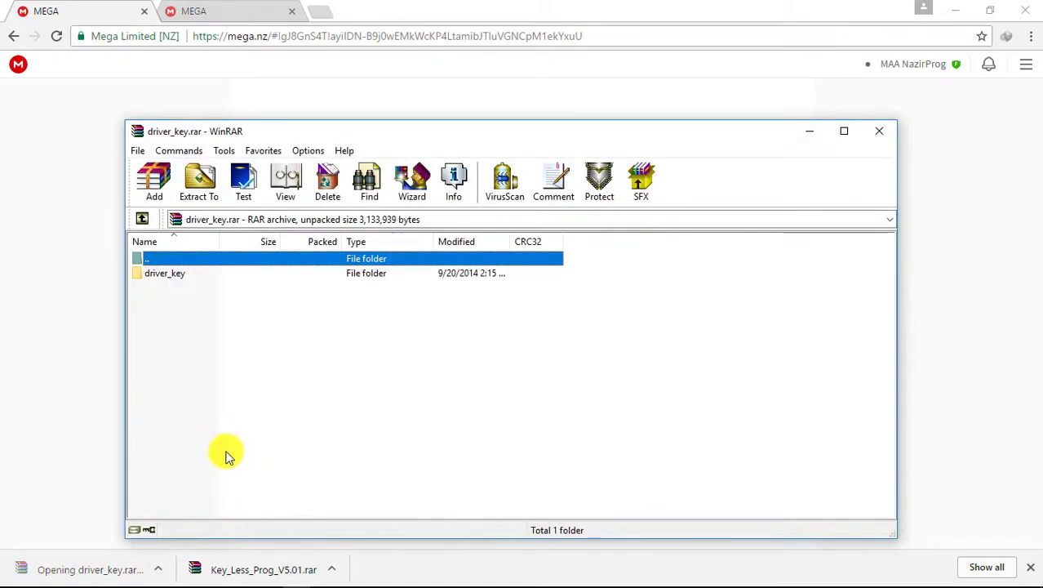
double_click(178, 273)
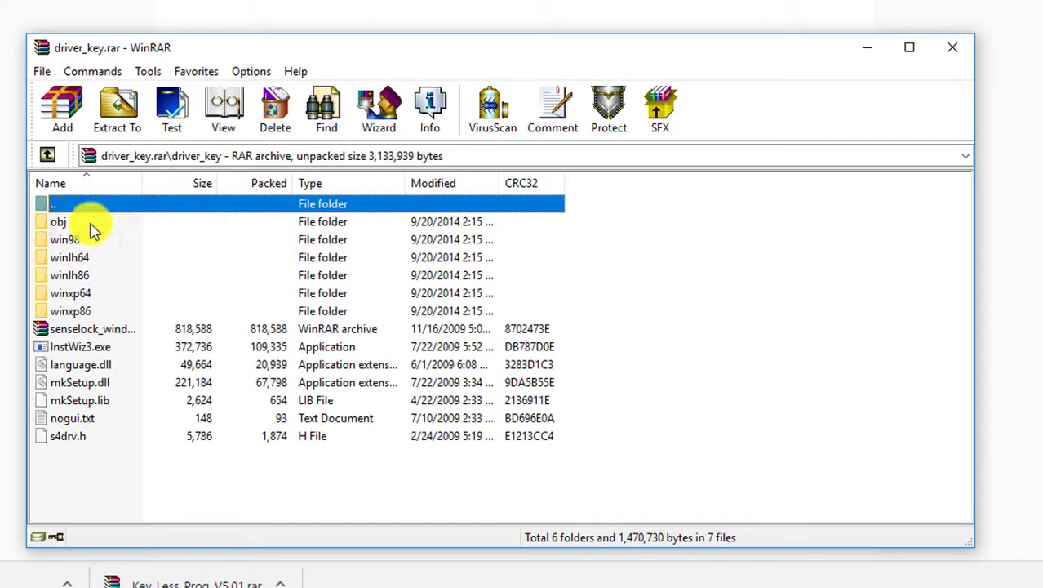
Run InstWiz3.exe, install the driver to C:\Program Files\Senselock\Driver, finish the wizard and close the archive
double_click(78, 347)
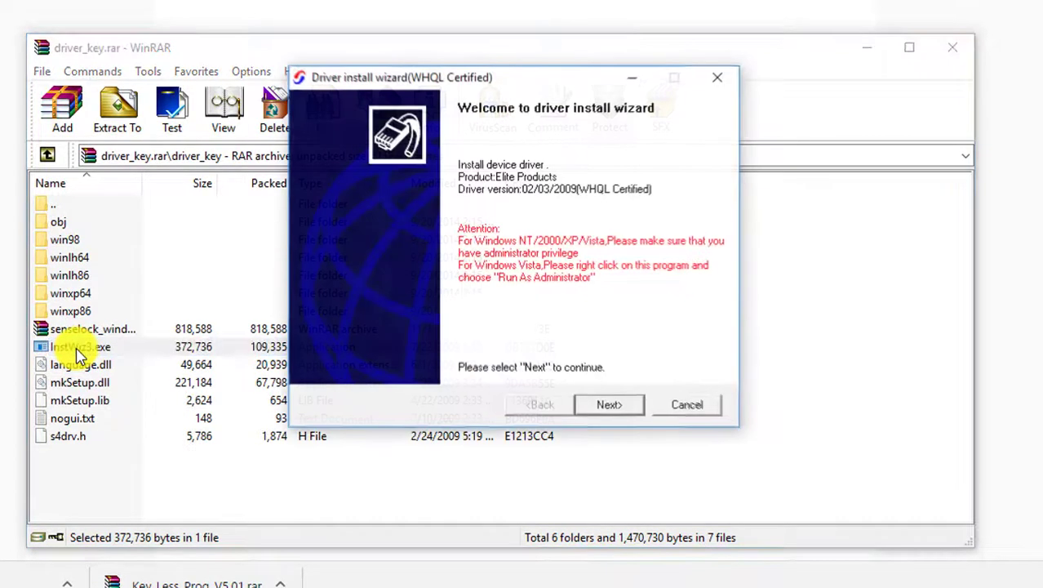
left_click(625, 415)
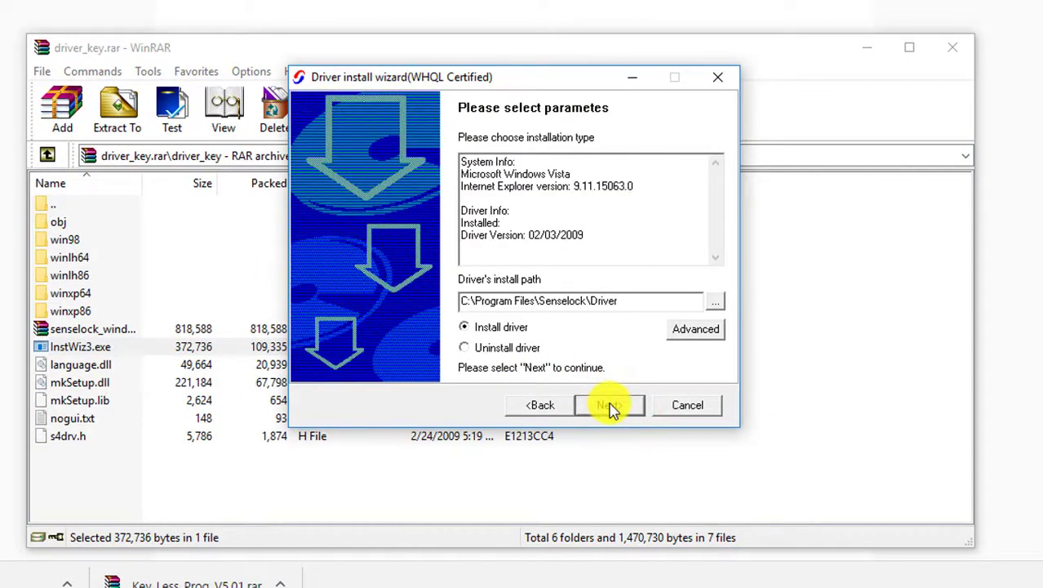
left_click(611, 406)
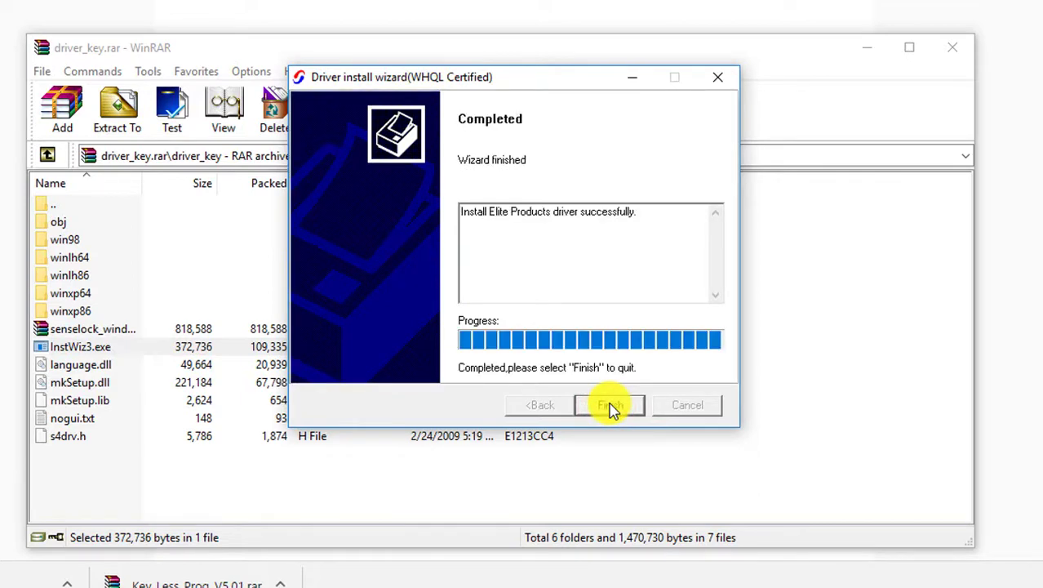
left_click(612, 406)
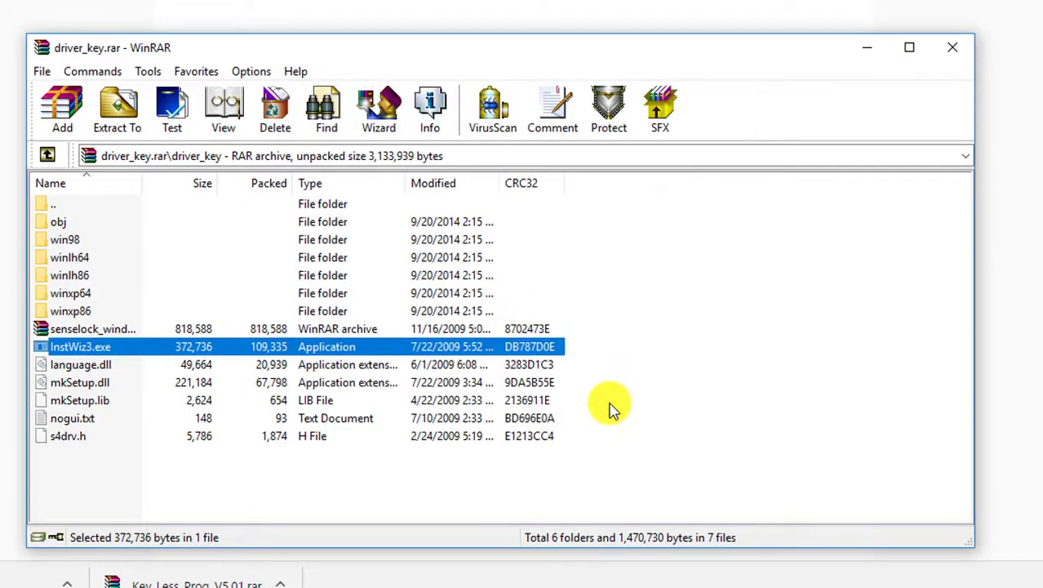
left_click(951, 47)
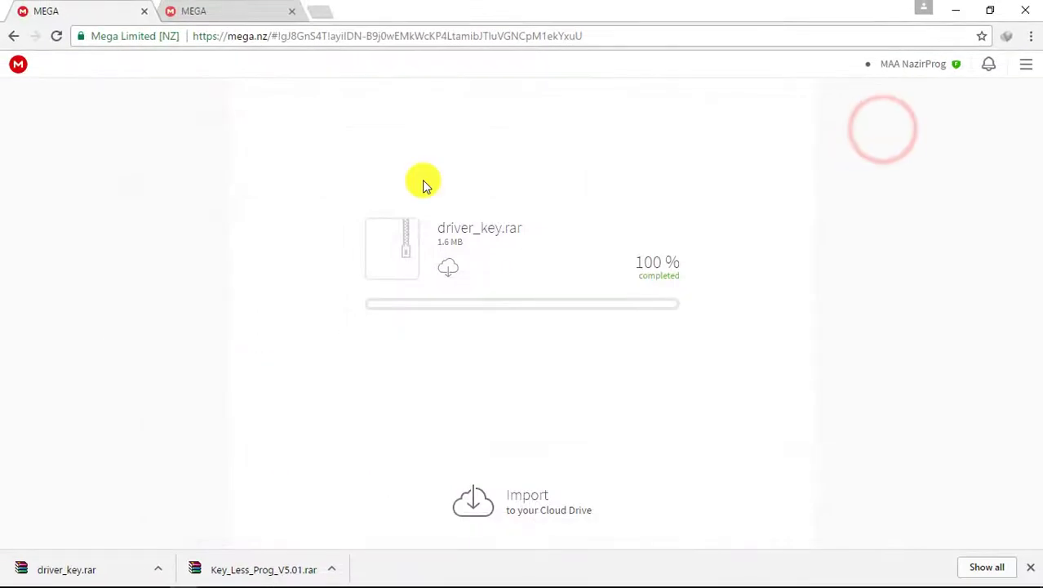
Return to the Key Less Prog download page, download CDM20830_Setup.rar through the browser and open the archive
left_click(13, 36)
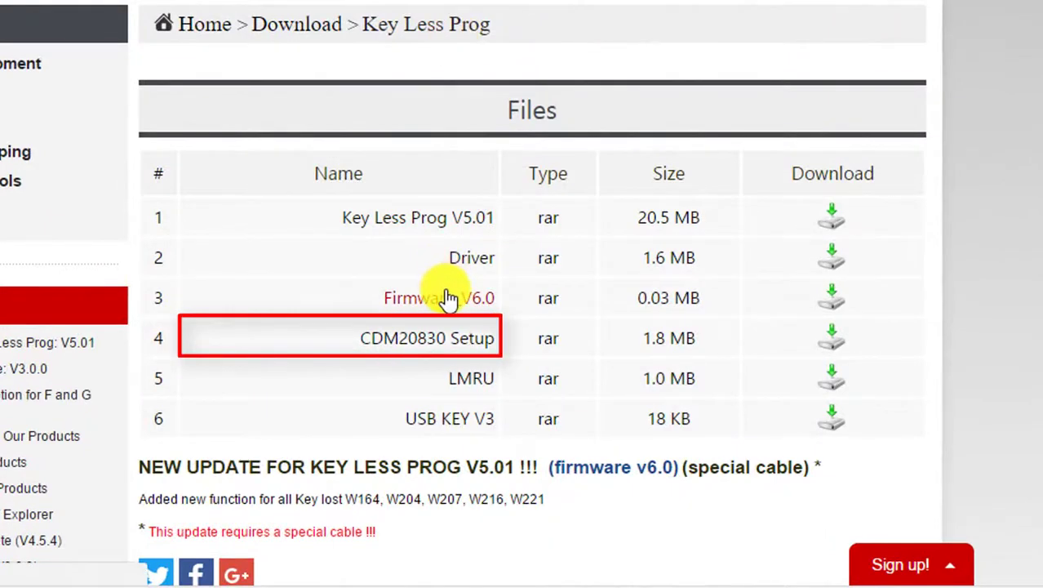
left_click(475, 340)
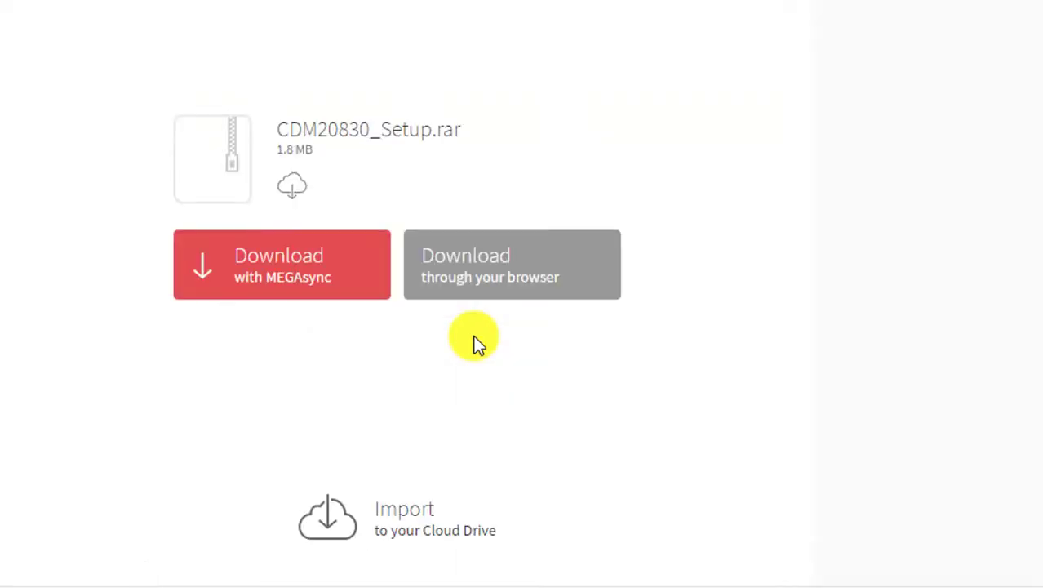
left_click(501, 285)
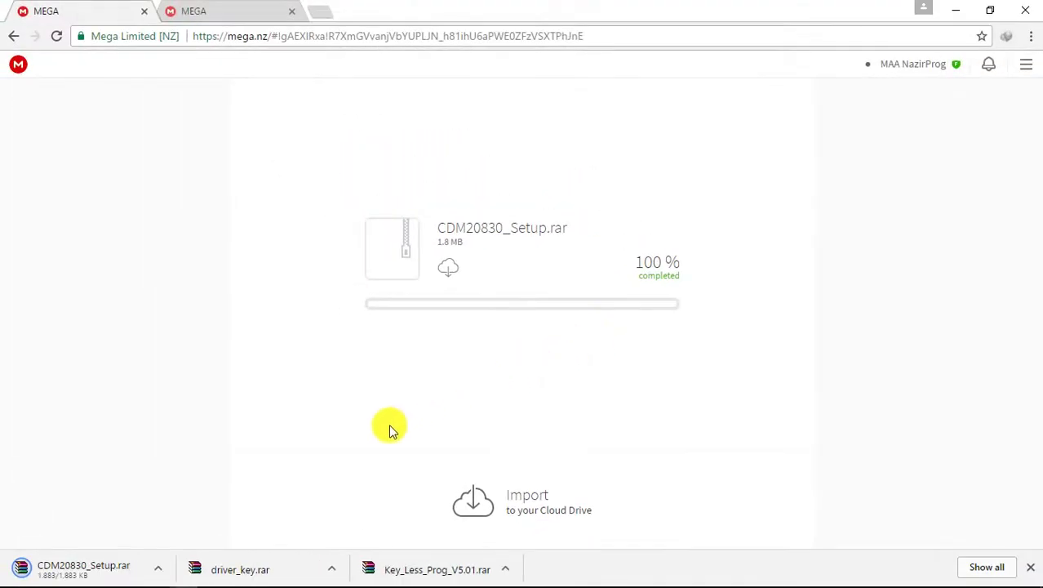
left_click(164, 569)
left_click(183, 480)
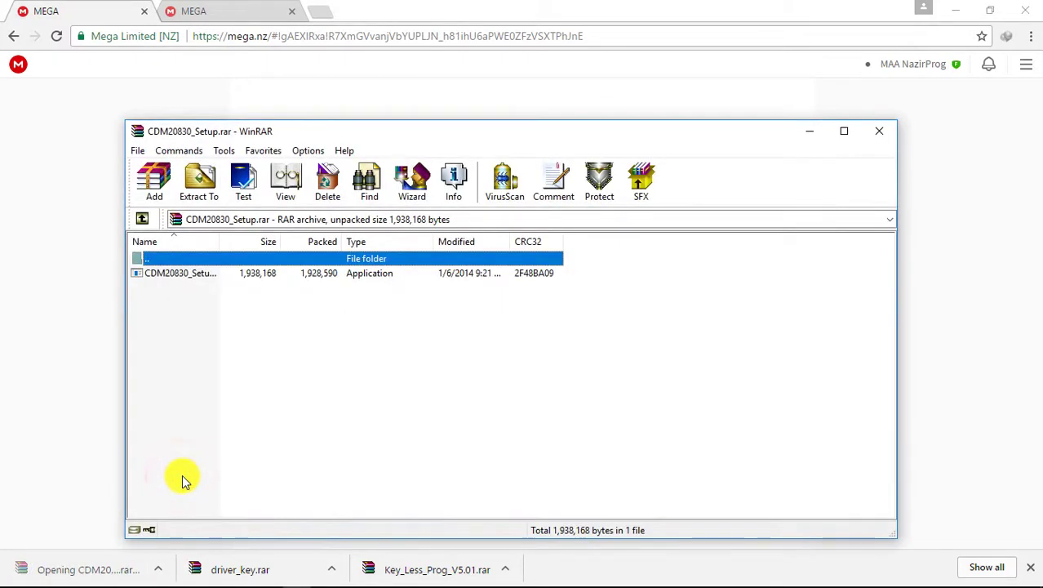
Run the CDM20830 setup application, extract and install the FTDI CDM drivers, finish the wizard, and close the archive and browser
double_click(176, 276)
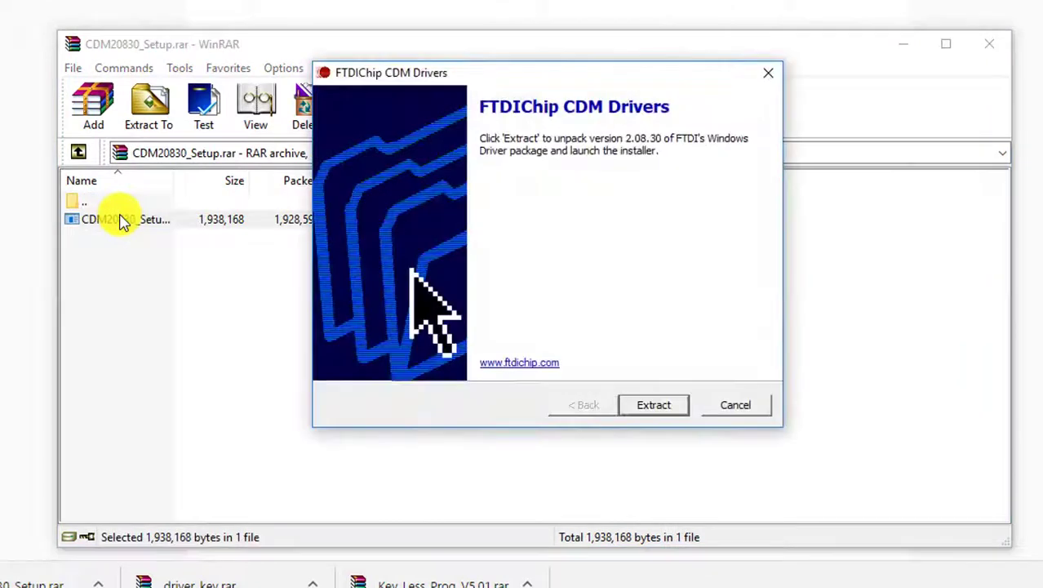
left_click(682, 405)
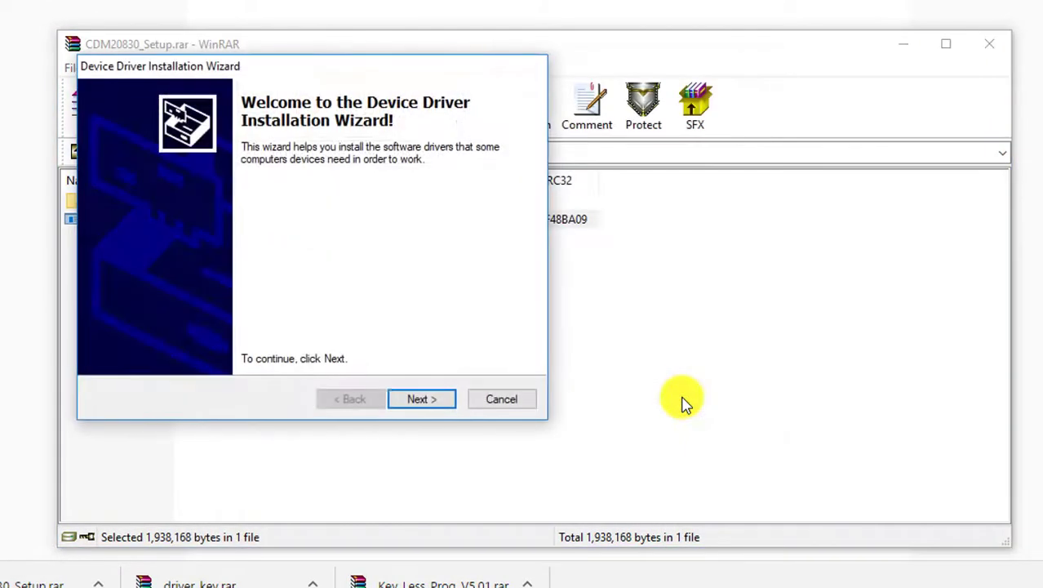
left_click(421, 400)
left_click(425, 405)
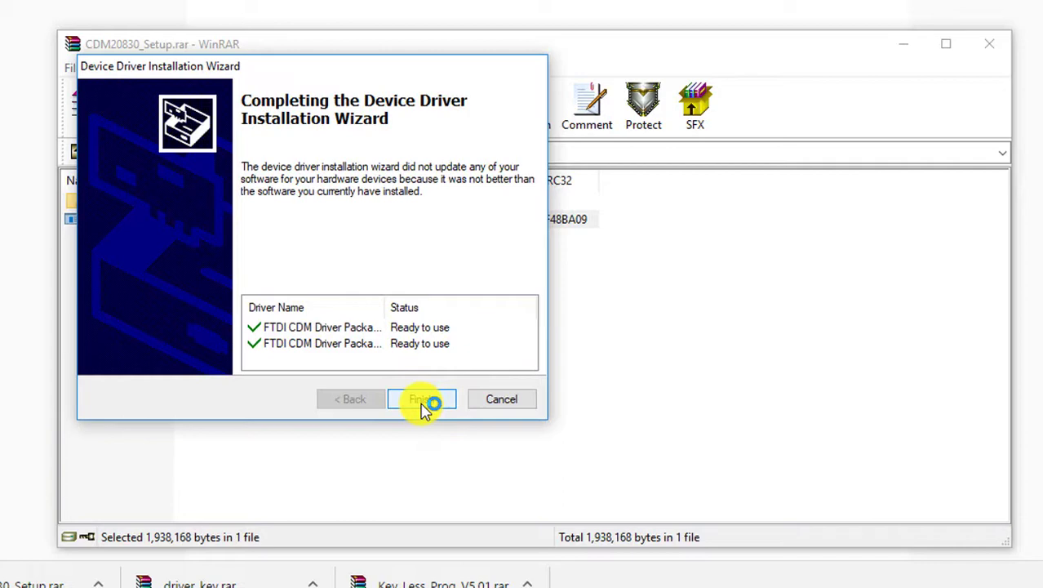
left_click(424, 406)
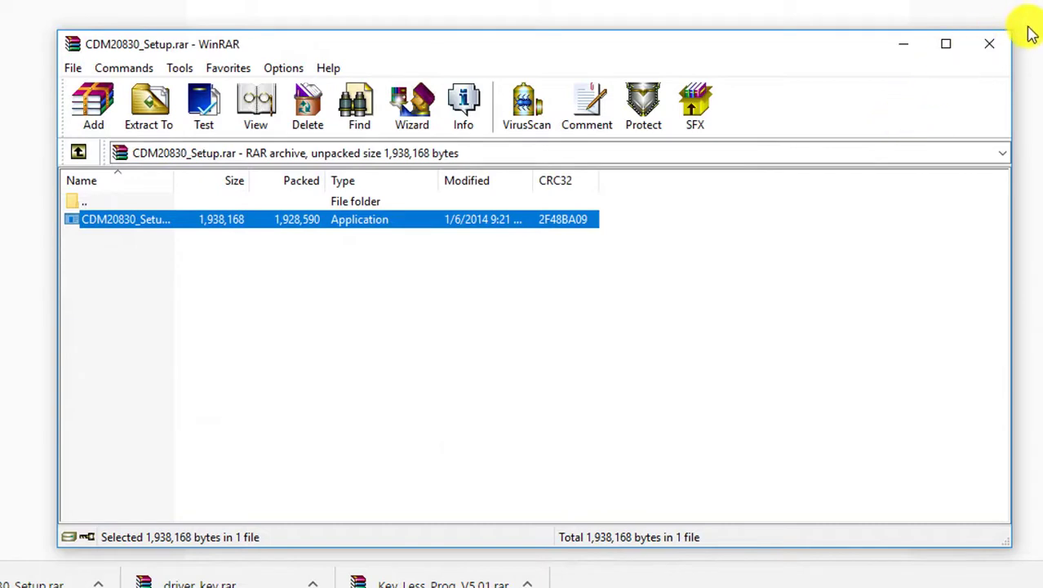
left_click(992, 50)
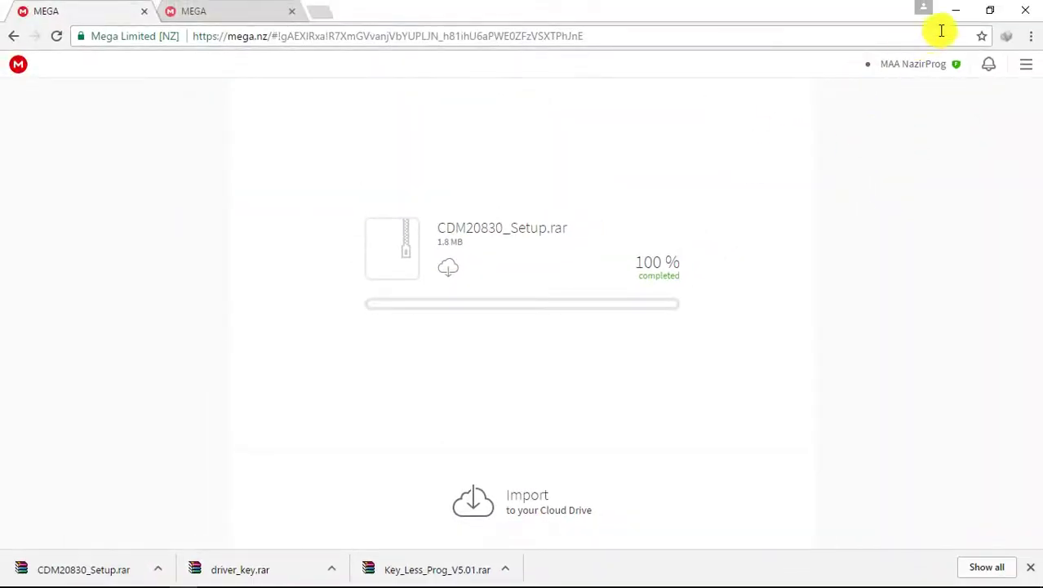
left_click(1026, 17)
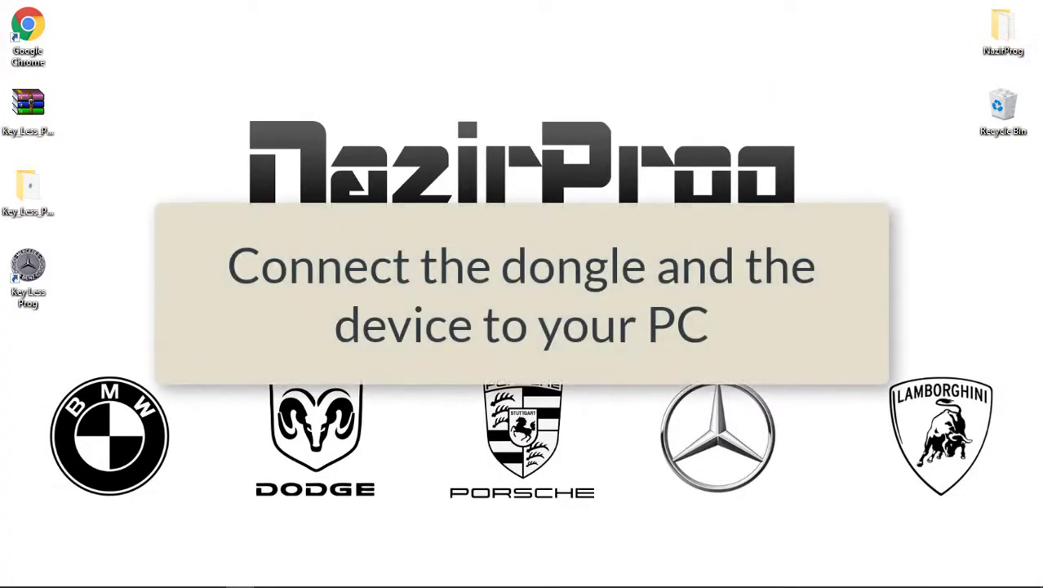
Launch Key Less Prog from the desktop and open its software and firmware version information
left_click(24, 275)
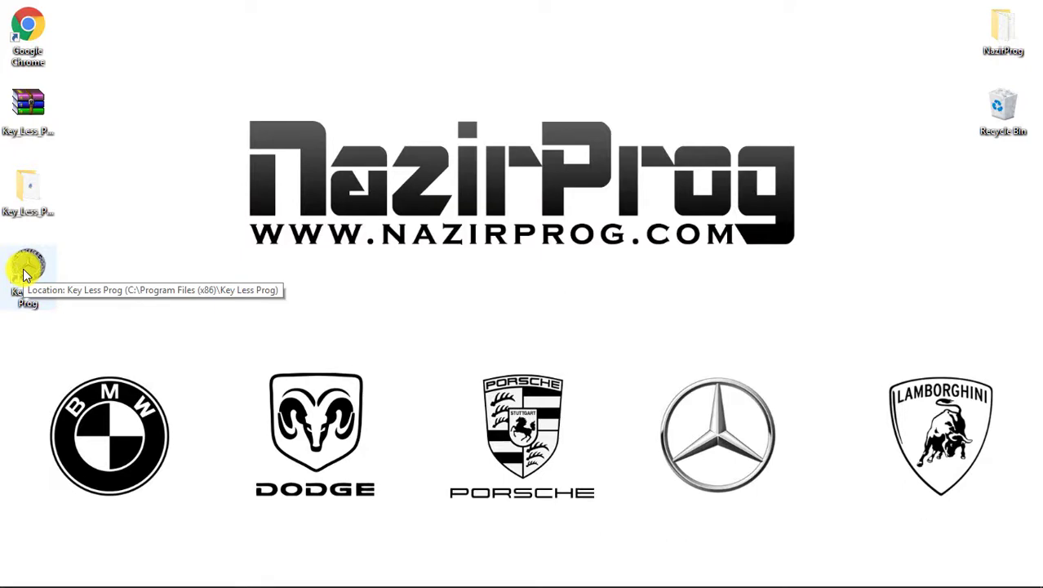
double_click(24, 274)
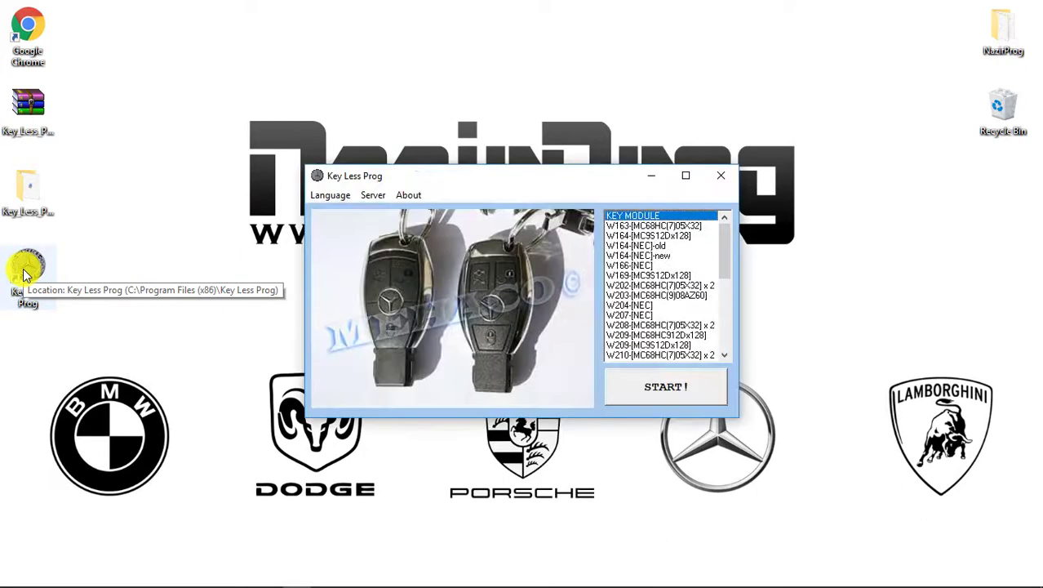
left_click(416, 200)
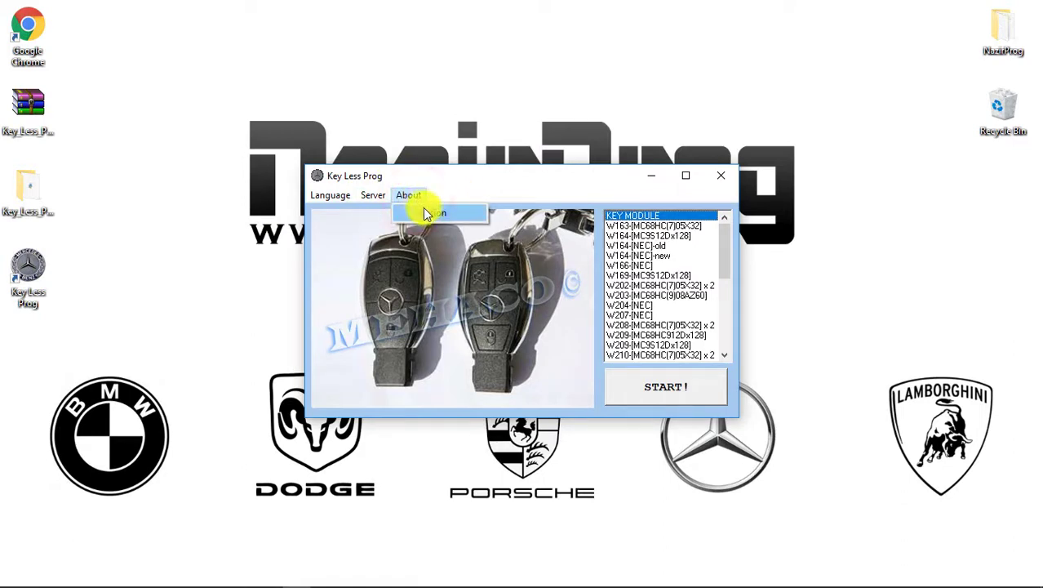
left_click(425, 212)
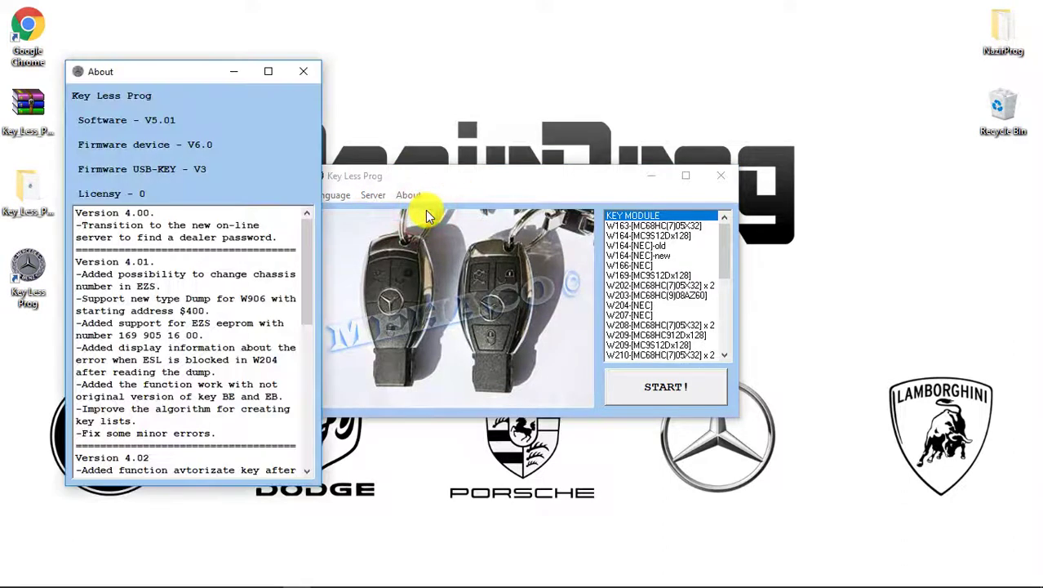